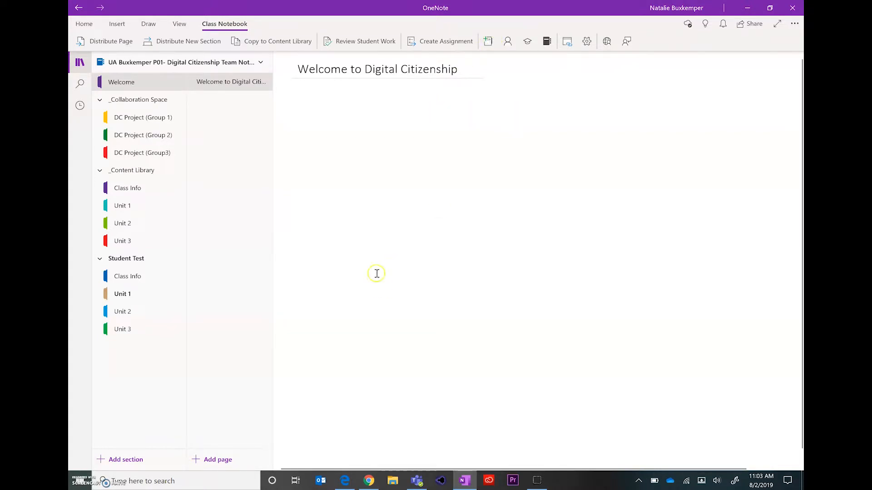
Step: Start a new class notebook named Digital Citizenship and continue to the design of the students' private spaces
{"action": "left_click", "coordinate": [344, 480]}
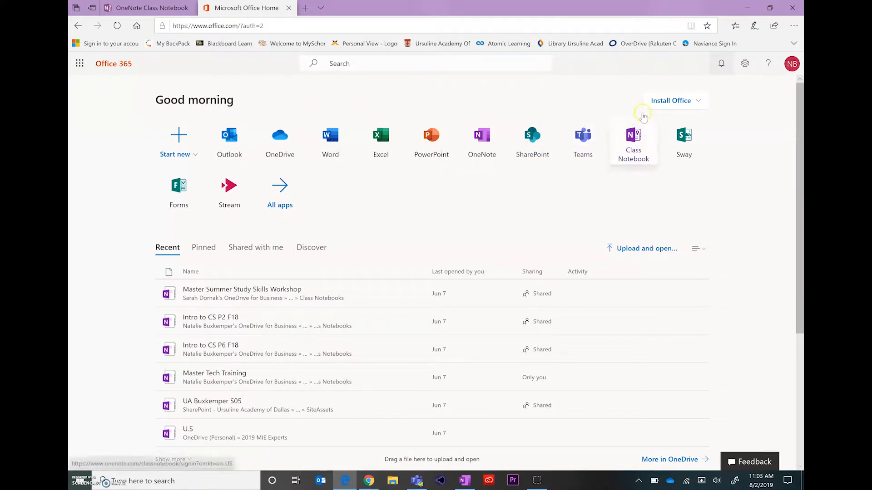
{"action": "left_click", "coordinate": [464, 481]}
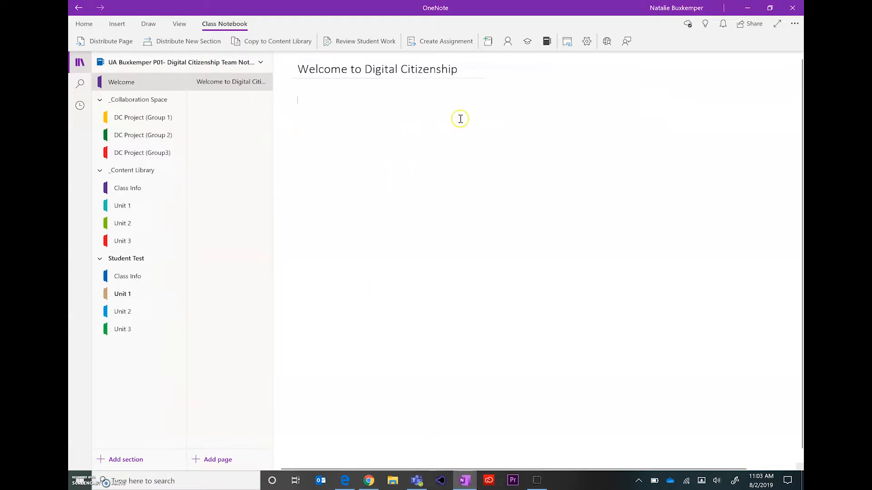
{"action": "left_click", "coordinate": [489, 42]}
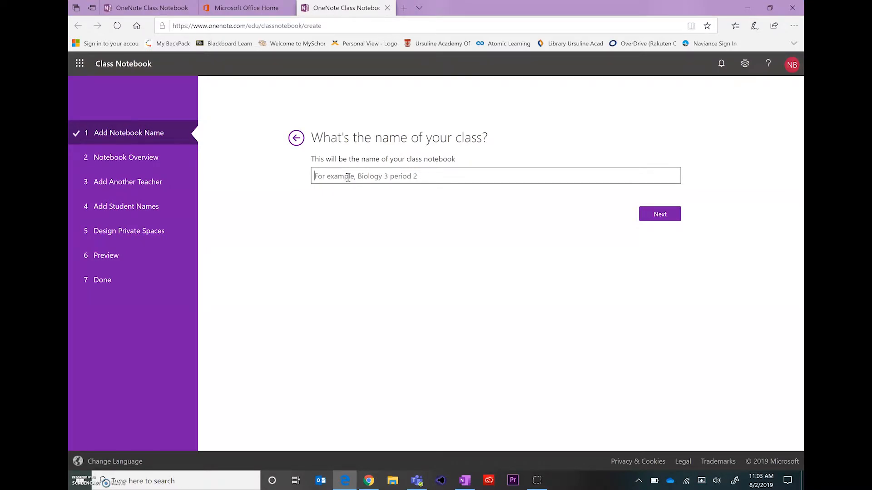
{"action": "type", "text": "Digital Cit"}
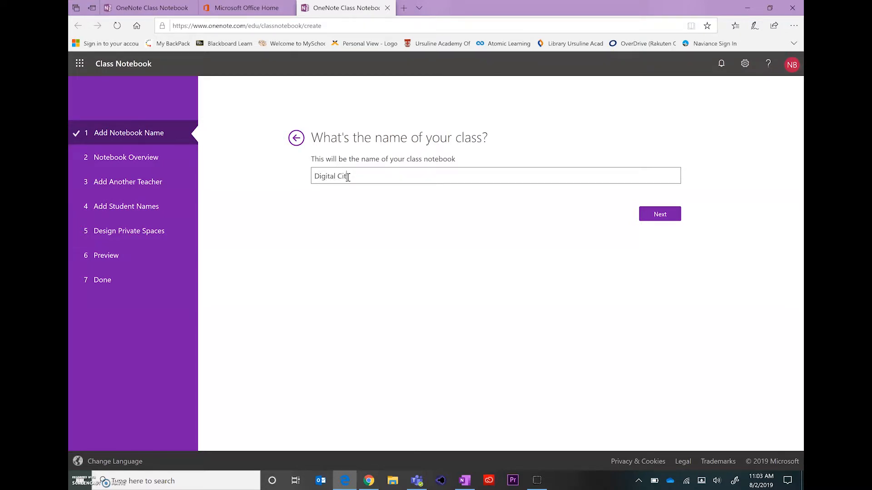
{"action": "type", "text": "izenship"}
{"action": "left_click", "coordinate": [660, 214]}
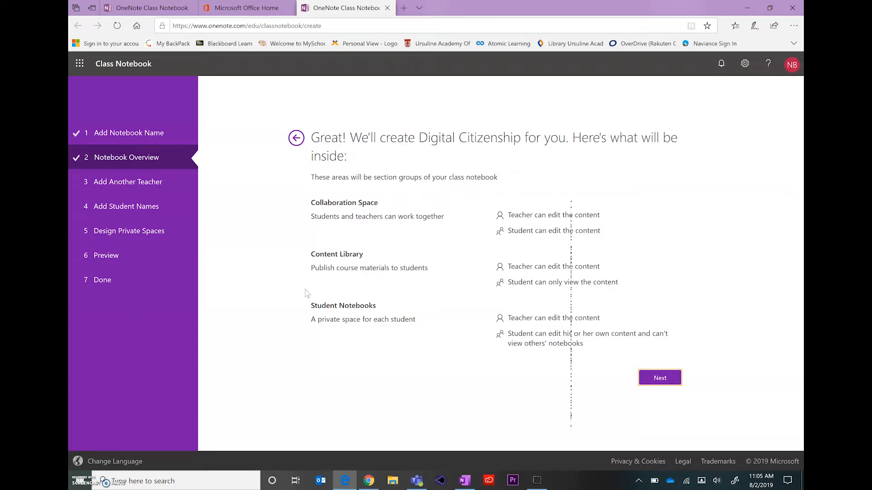
{"action": "left_click", "coordinate": [661, 380]}
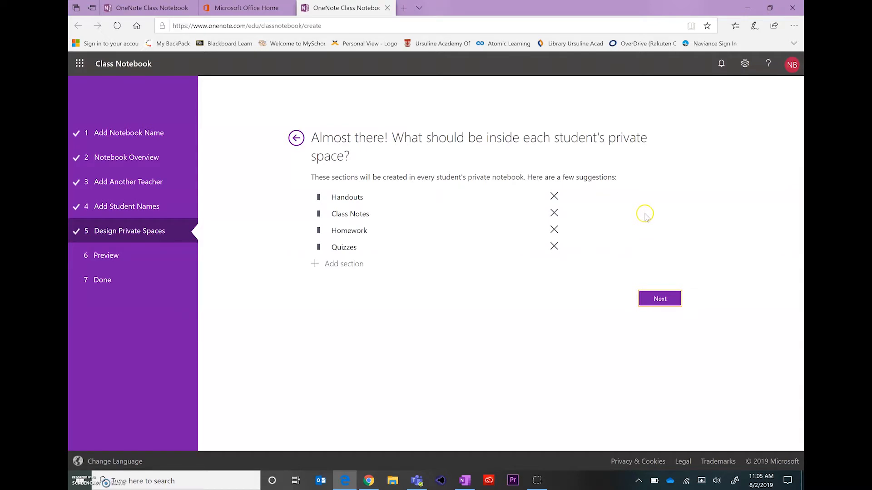
Step: Remove the suggested Handouts, Class Notes, Homework and Quizzes sections from the students' private space
{"action": "left_click", "coordinate": [554, 198]}
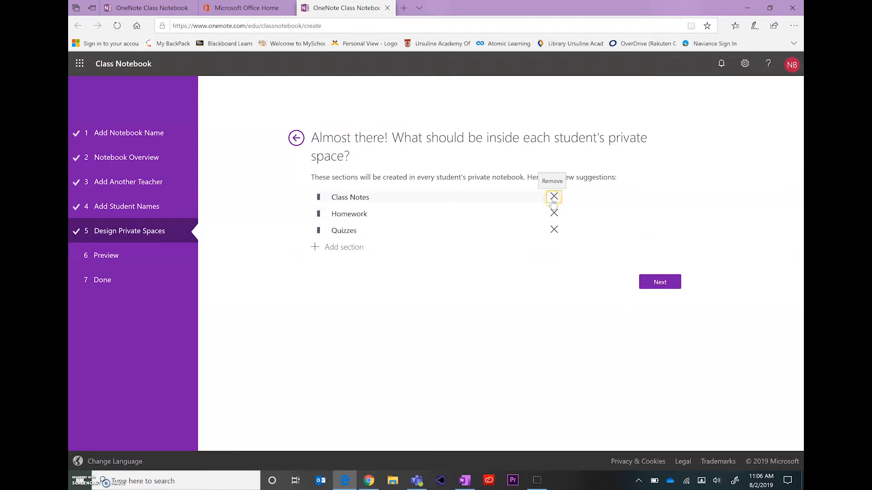
{"action": "left_click", "coordinate": [553, 197]}
{"action": "left_click", "coordinate": [554, 197]}
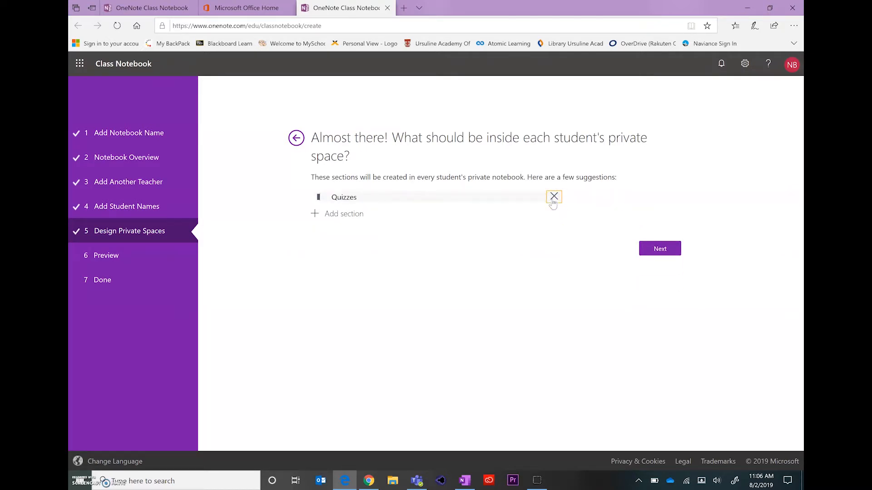
{"action": "left_click", "coordinate": [553, 198]}
Step: Add two sections named Class Info and Unit 1 to the students' private space
{"action": "left_click", "coordinate": [339, 197]}
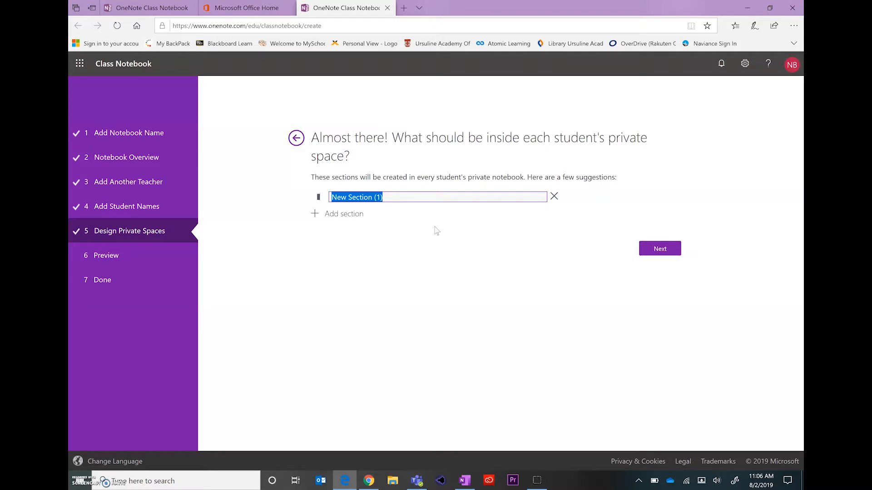
{"action": "type", "text": "Cl"}
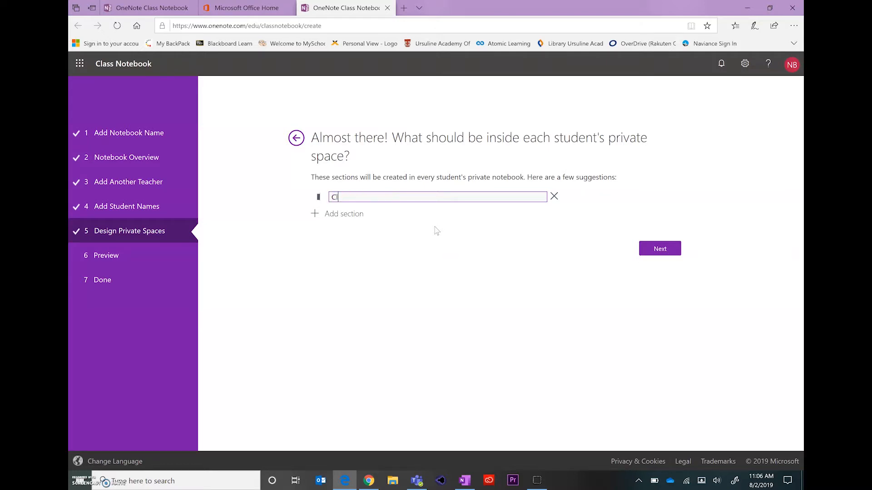
{"action": "type", "text": "ass Info"}
{"action": "left_click", "coordinate": [347, 214]}
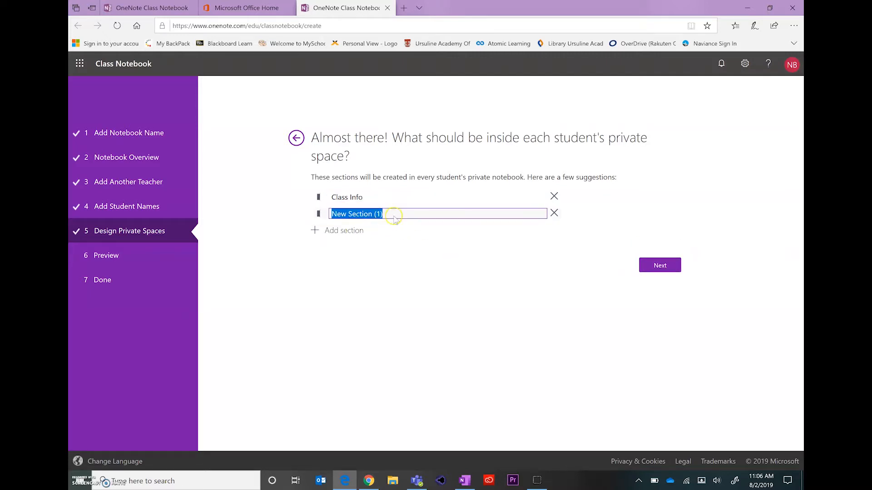
{"action": "type", "text": "Unit 1"}
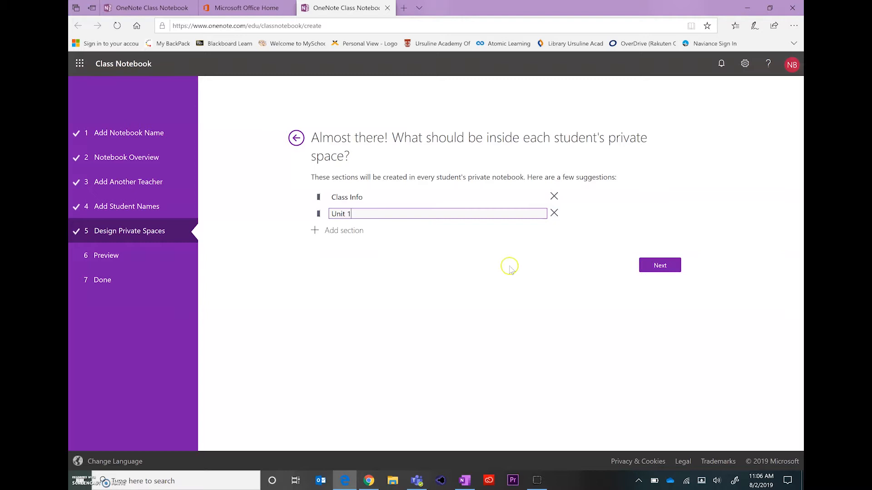
Step: Preview the student's version of the notebook and create the class notebook
{"action": "left_click", "coordinate": [645, 267]}
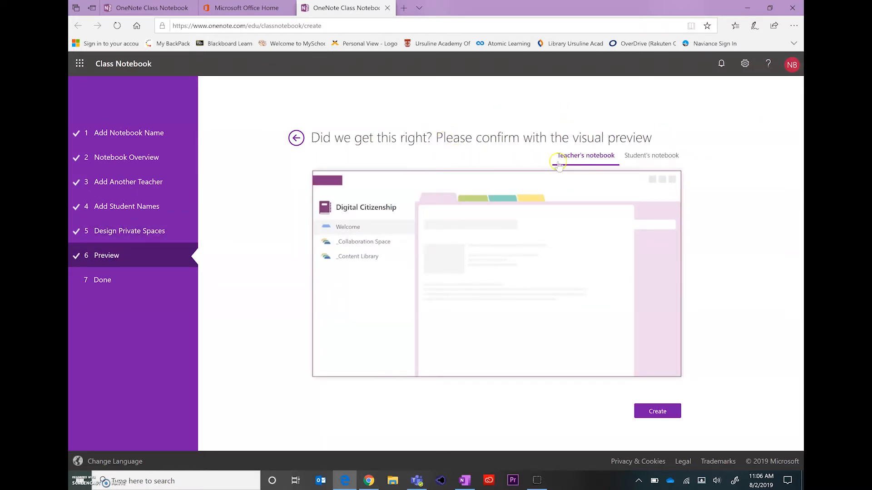
{"action": "left_click", "coordinate": [650, 159]}
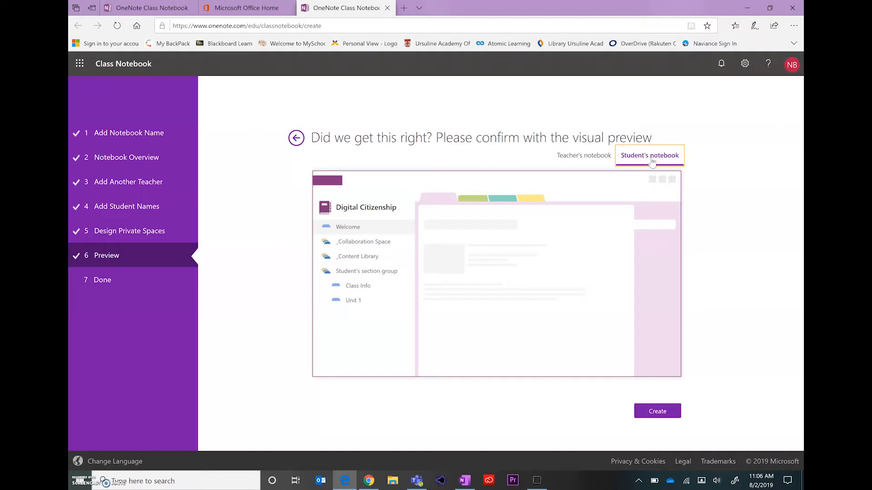
{"action": "left_click", "coordinate": [659, 411]}
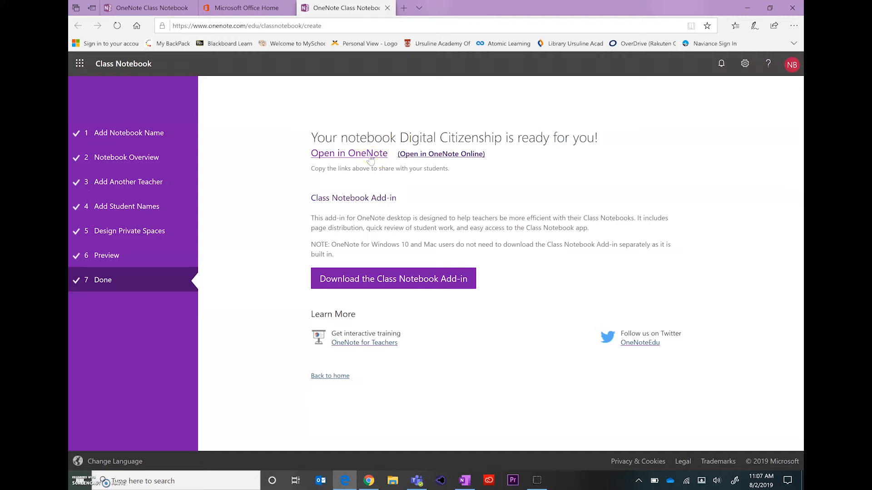
Step: Switch to OneNote and distribute a new section named Unit 4 to each student's notebook
{"action": "left_click", "coordinate": [465, 481]}
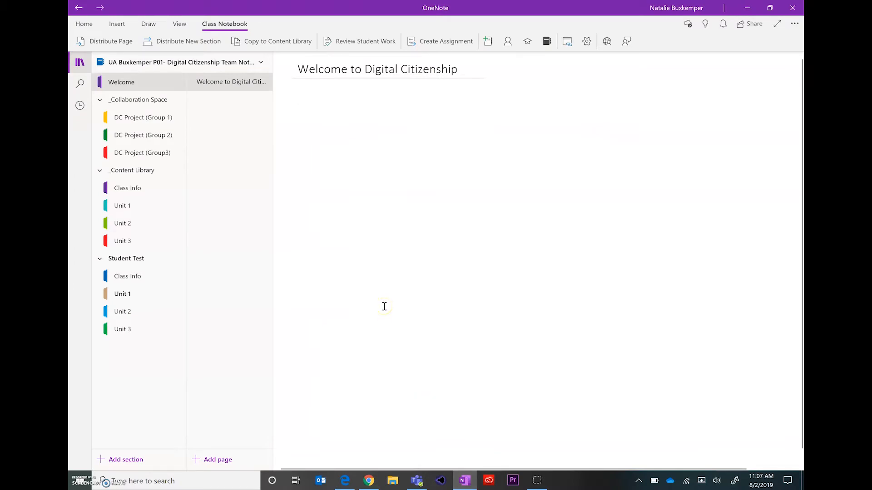
{"action": "left_click", "coordinate": [372, 297]}
{"action": "left_click", "coordinate": [242, 28]}
{"action": "left_click", "coordinate": [180, 42]}
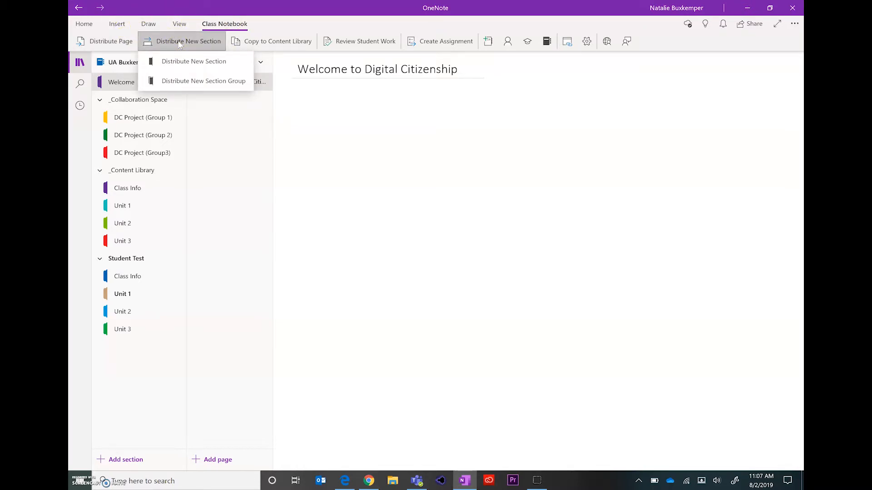
{"action": "left_click", "coordinate": [201, 65]}
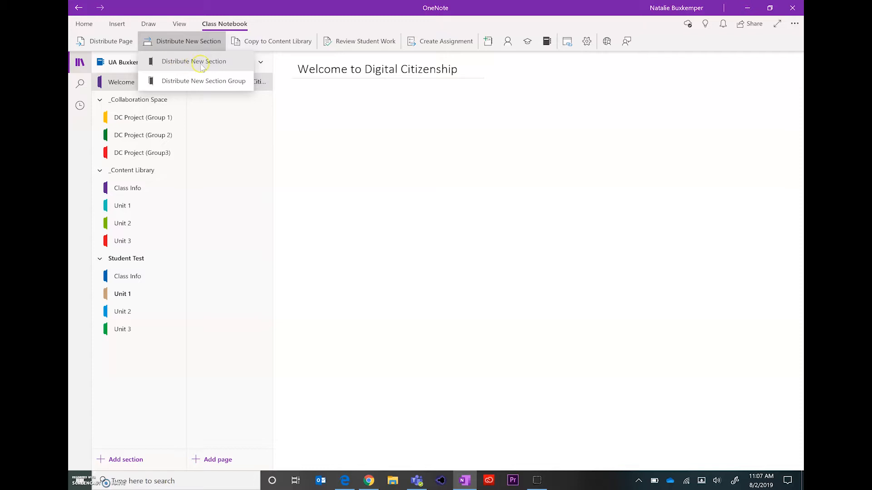
{"action": "left_click", "coordinate": [233, 67]}
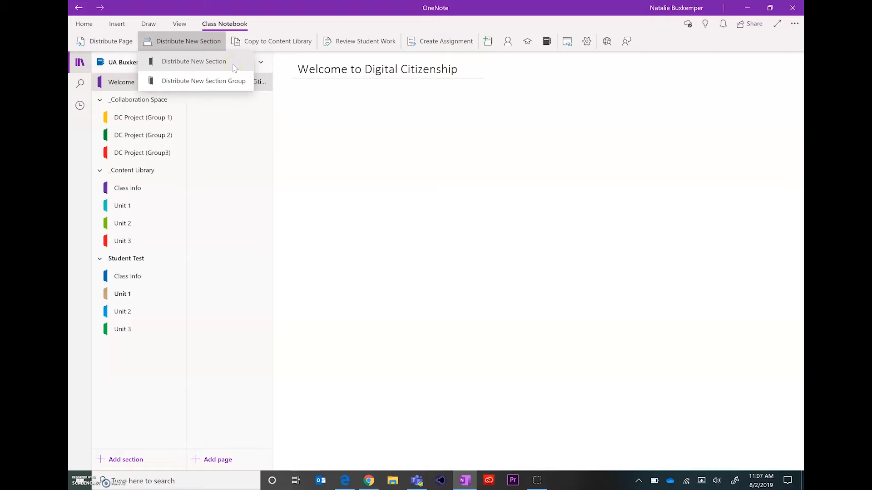
{"action": "left_click", "coordinate": [235, 67]}
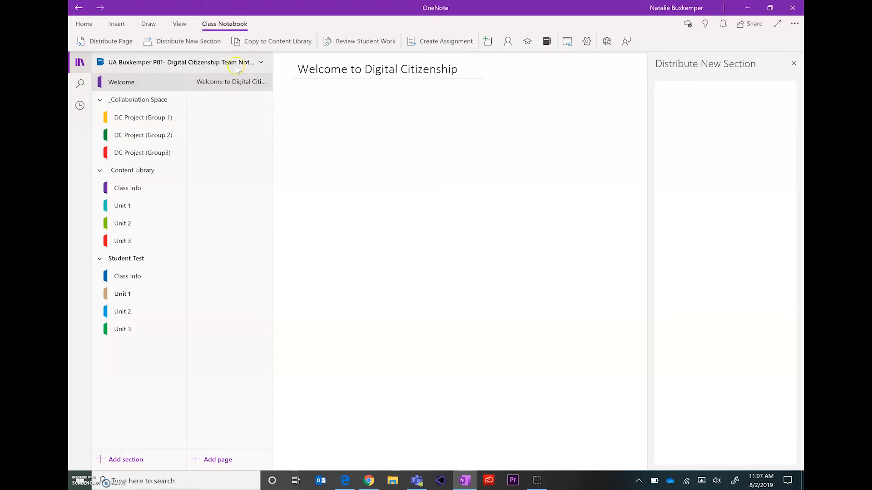
{"action": "left_click", "coordinate": [617, 98]}
{"action": "left_click", "coordinate": [709, 120]}
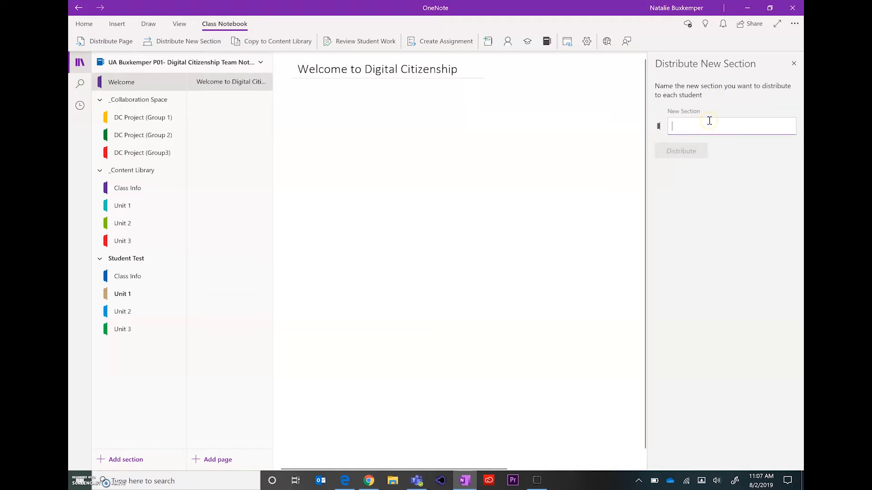
{"action": "type", "text": "Unit 4"}
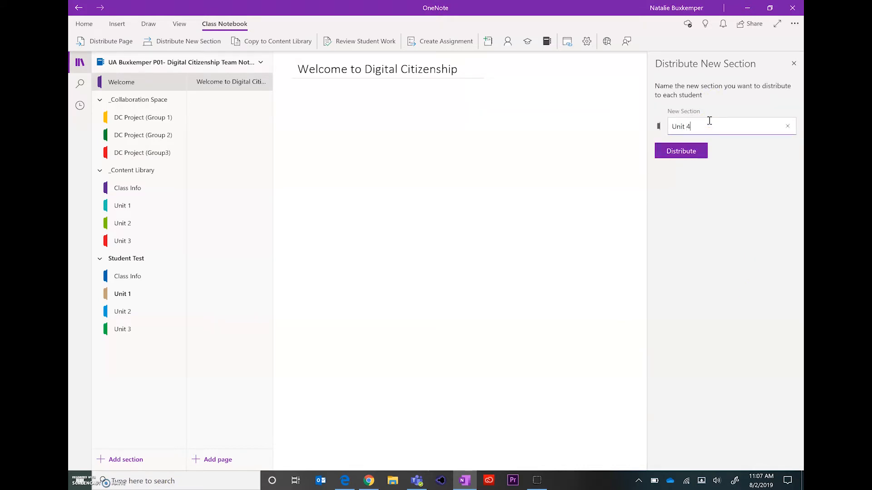
{"action": "left_click", "coordinate": [686, 150]}
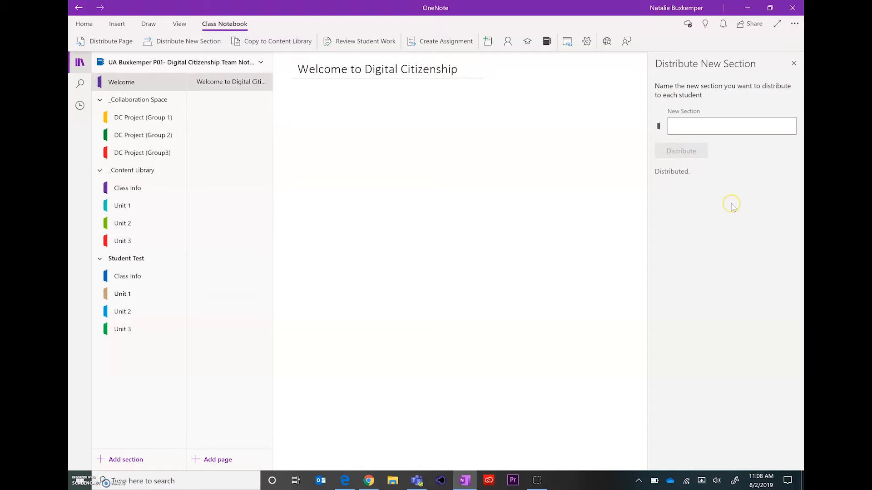
{"action": "left_click", "coordinate": [793, 67]}
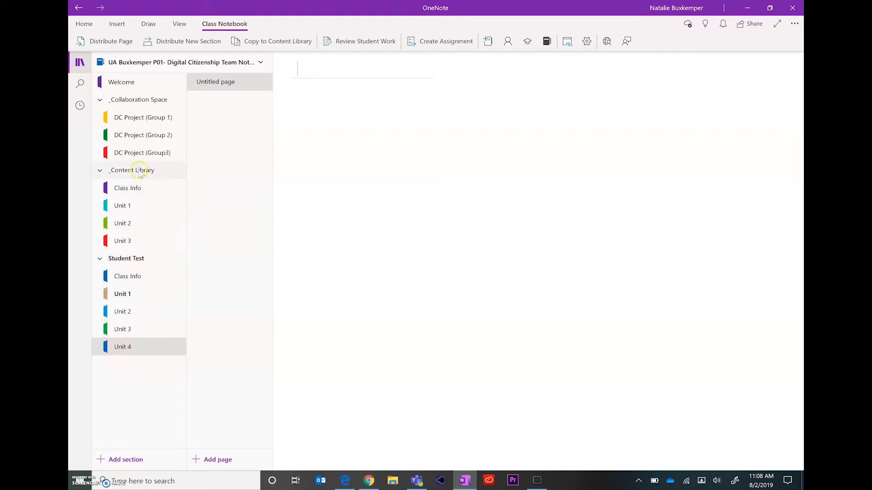
Step: Add a section named Unit 4 to the Content Library after Unit 3
{"action": "left_click", "coordinate": [137, 242]}
{"action": "left_click", "coordinate": [172, 190]}
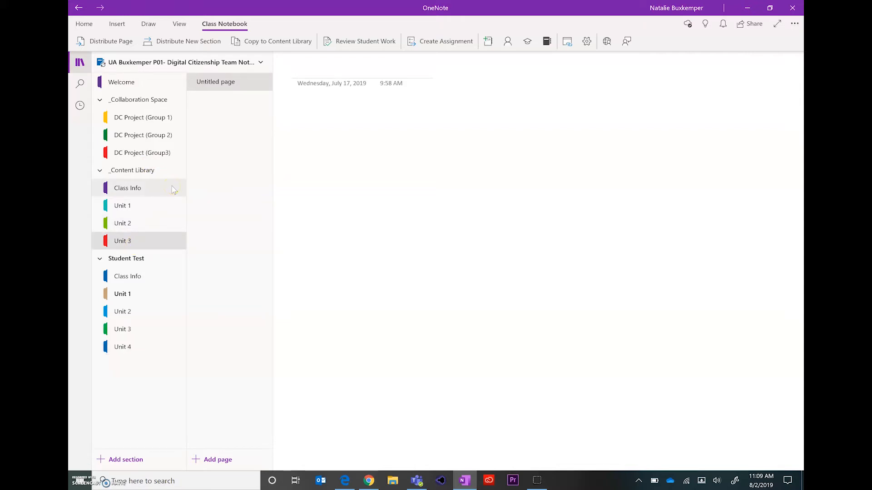
{"action": "left_click", "coordinate": [165, 195]}
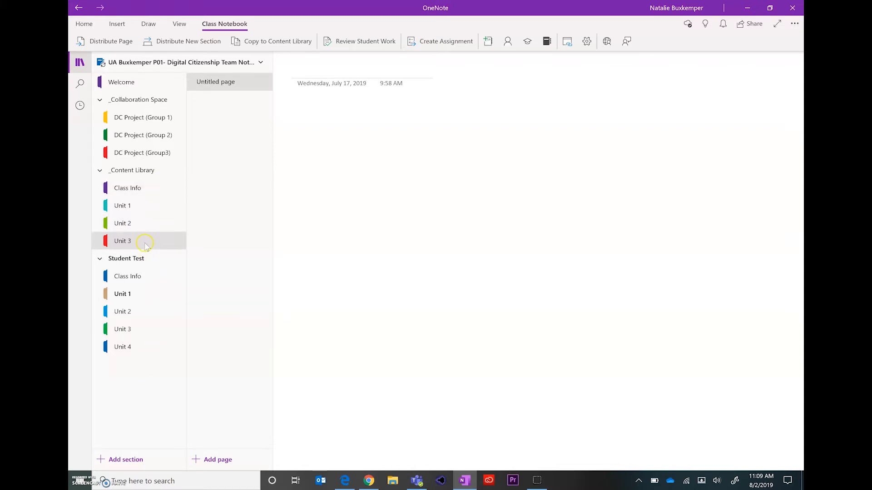
{"action": "left_click", "coordinate": [137, 460]}
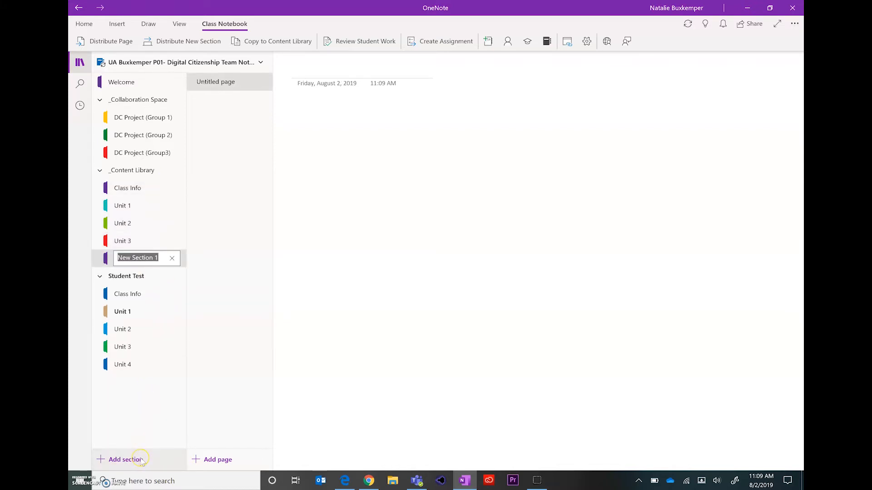
{"action": "type", "text": "Unit 4"}
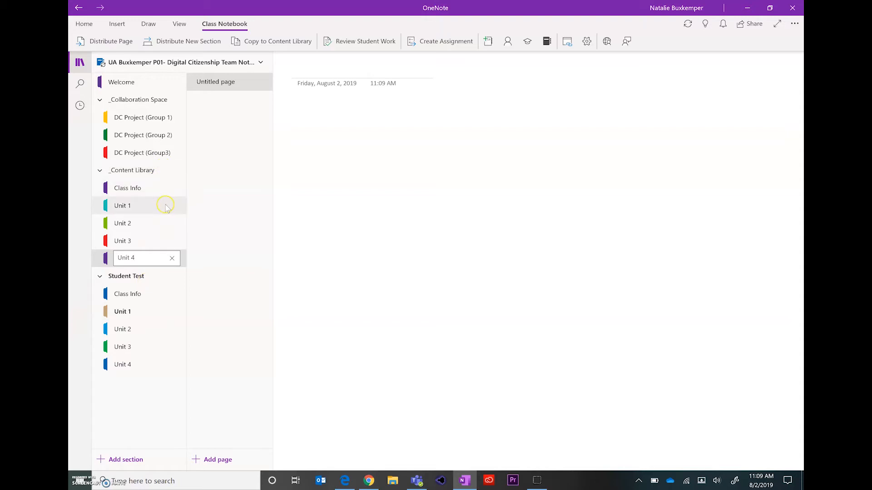
{"action": "left_click", "coordinate": [166, 211]}
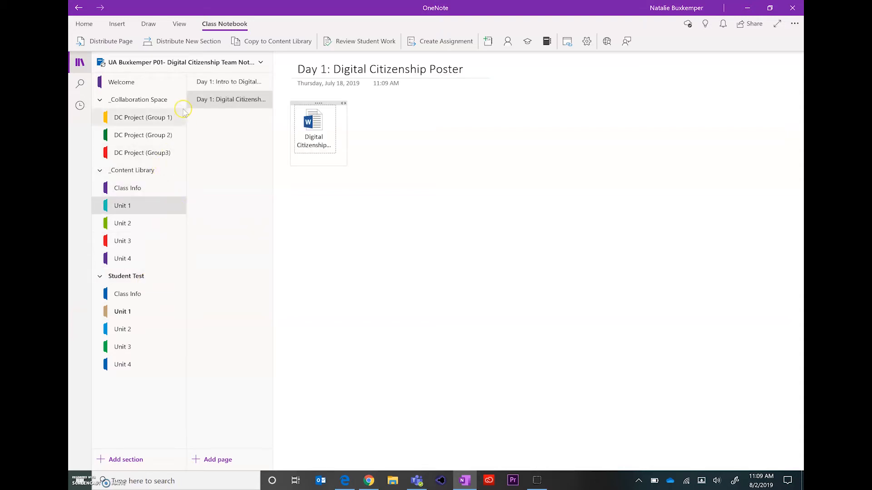
Step: Examine the management and password protection options for the DC Project (Group 1) section in the Collaboration Space
{"action": "left_click", "coordinate": [166, 119]}
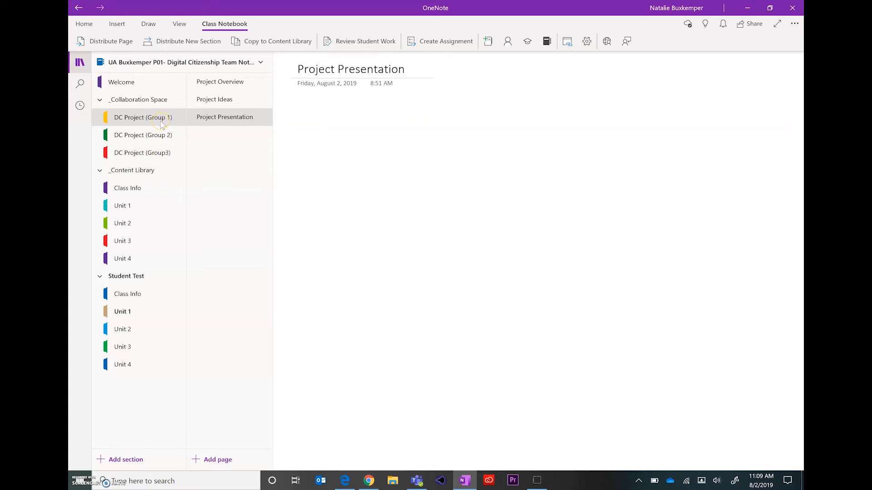
{"action": "left_click", "coordinate": [168, 119]}
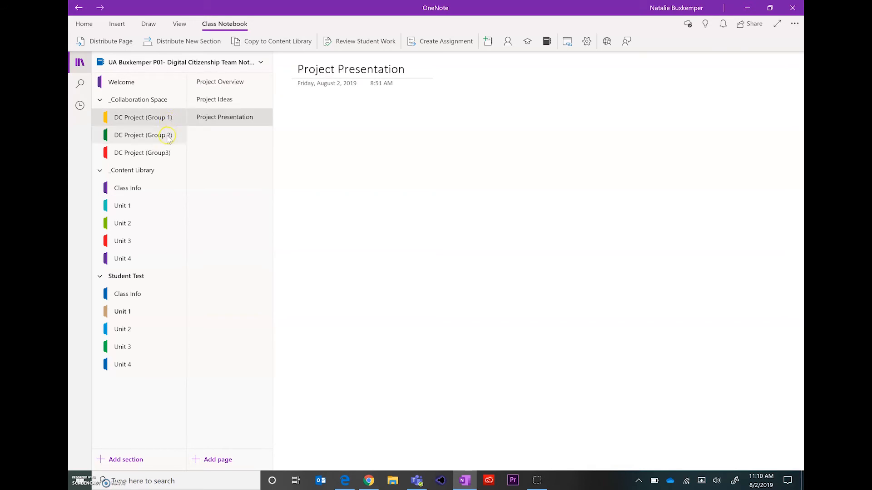
{"action": "left_click", "coordinate": [167, 120]}
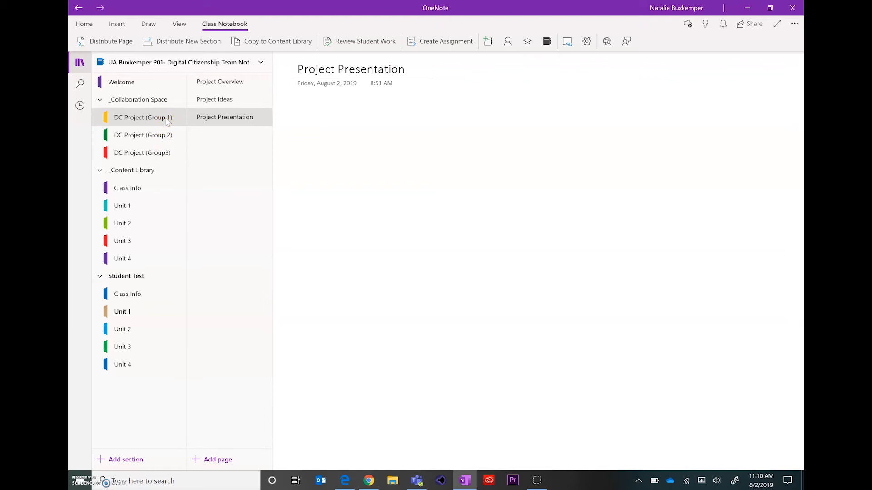
{"action": "right_click", "coordinate": [168, 122]}
{"action": "left_click", "coordinate": [222, 221]}
{"action": "left_click", "coordinate": [222, 221]}
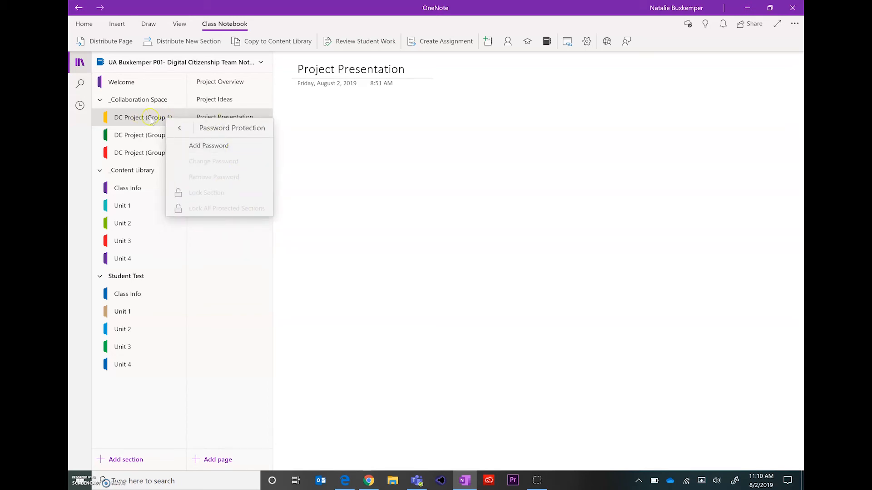
{"action": "left_click", "coordinate": [181, 128]}
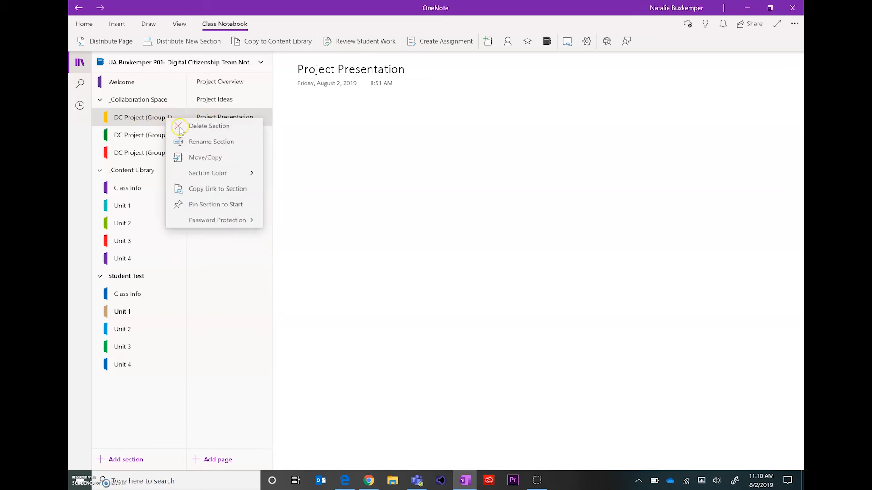
{"action": "left_click", "coordinate": [302, 120]}
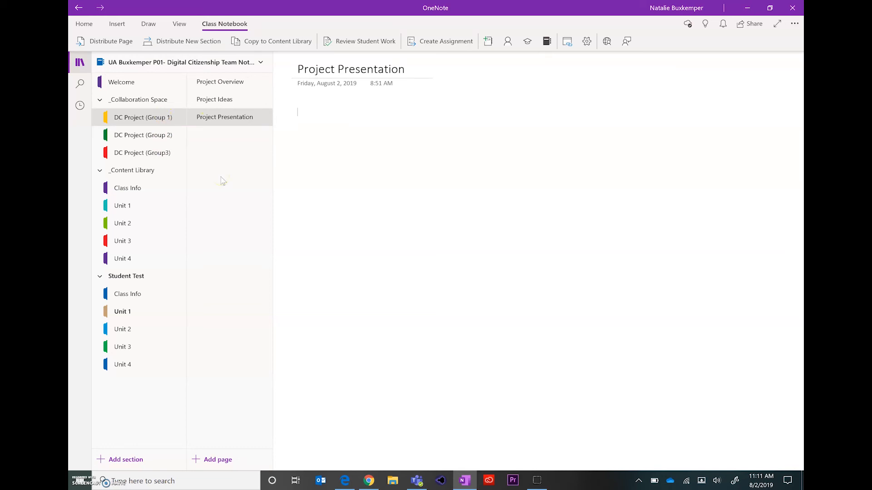
Step: Open the notebook's deleted notes
{"action": "left_click", "coordinate": [180, 25]}
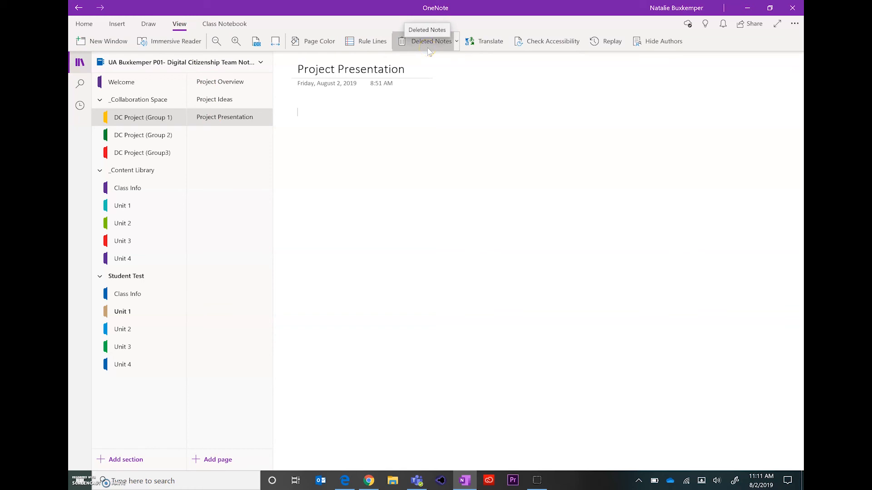
{"action": "left_click", "coordinate": [428, 51]}
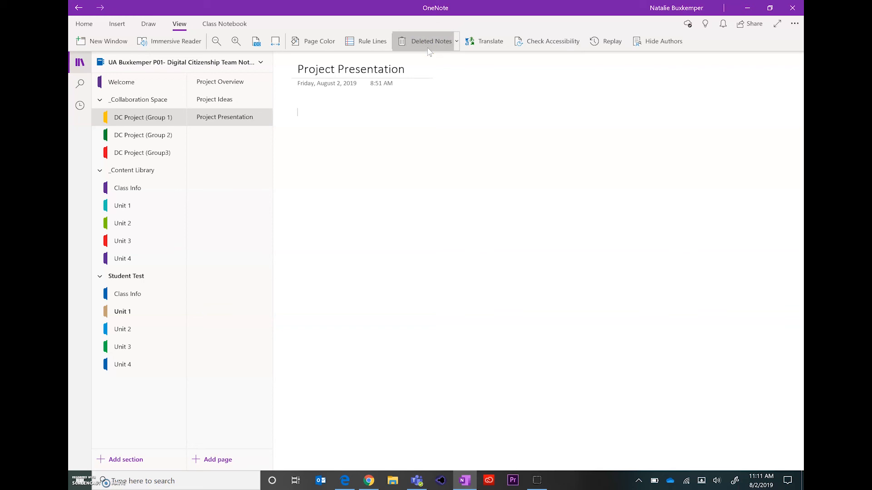